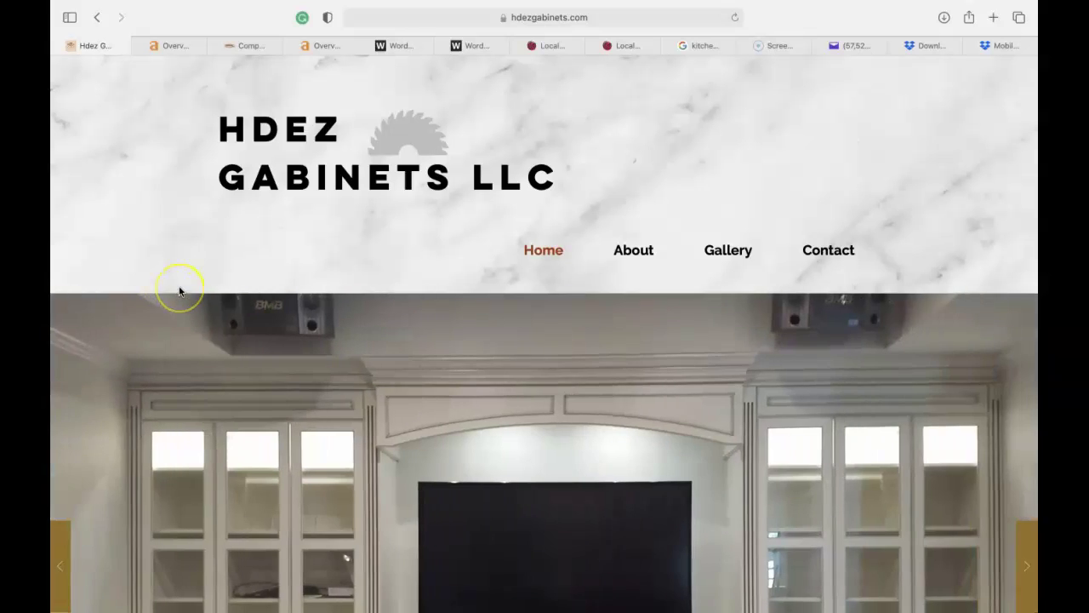
- Look over the Hdez Gabinets home page from its header to the end of the page
click(189, 222)
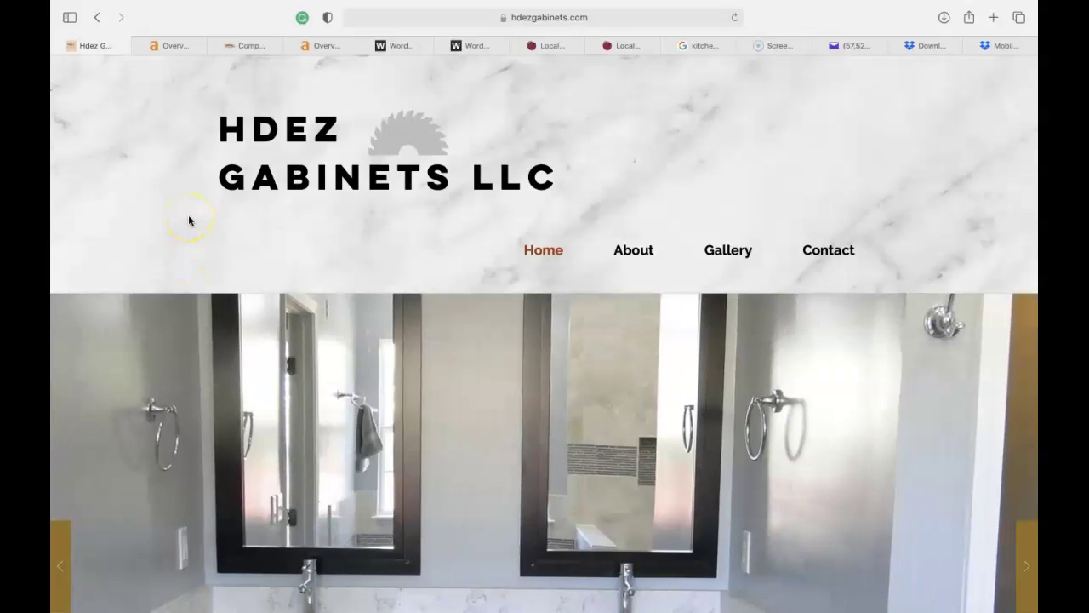
scroll(189, 221, down, 15)
scroll(189, 220, up, 15)
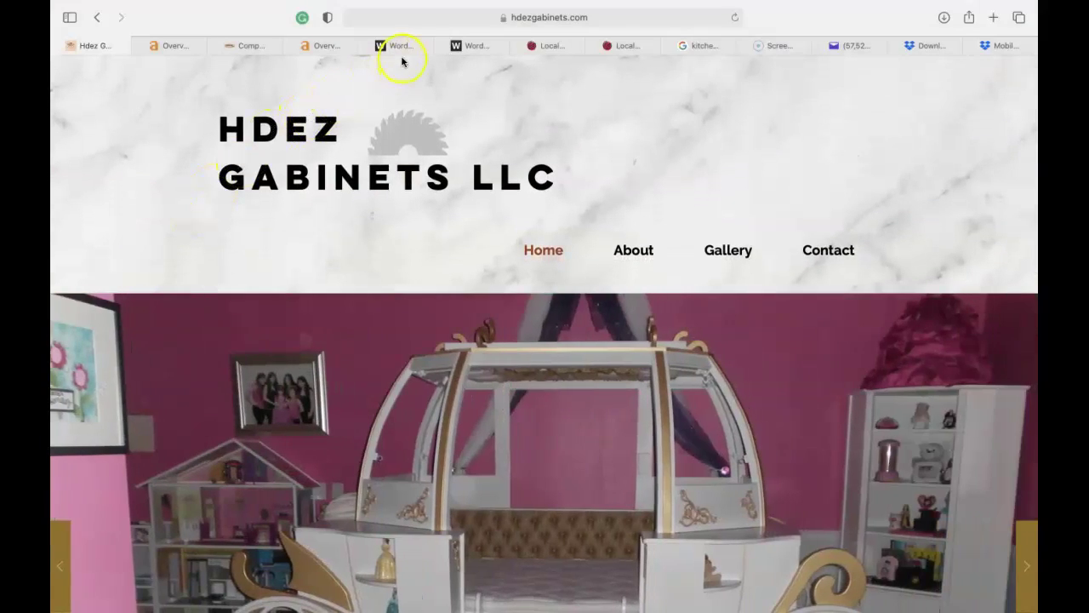
- Compare the WordCounter results for the Hdez Gabinets homepage text and the Frugal Kitchens & Cabinets homepage text, checking the competitor's site too
mouse_move(402, 48)
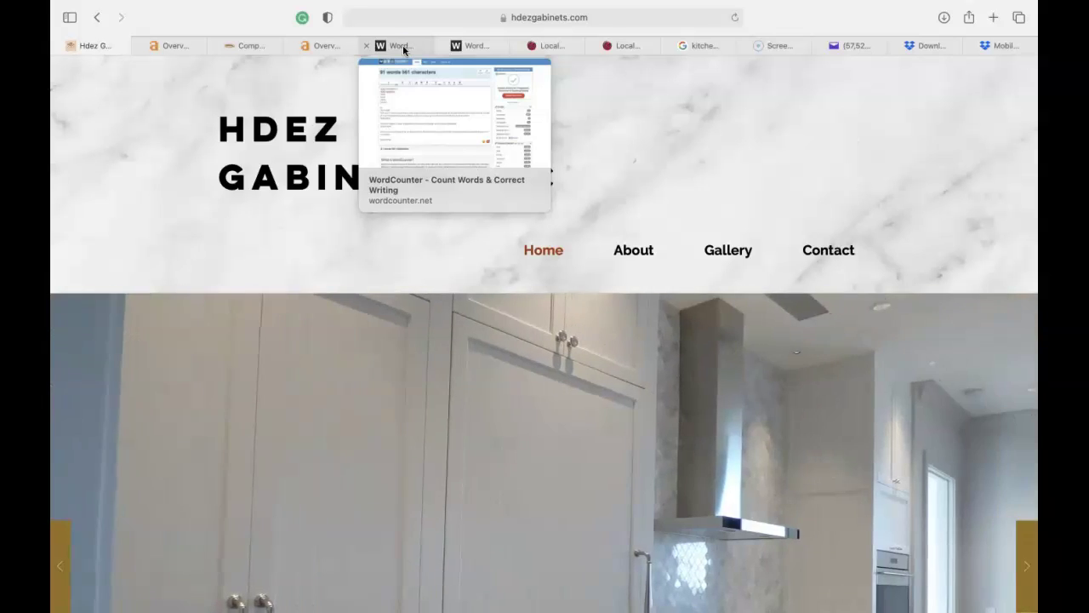
click(403, 48)
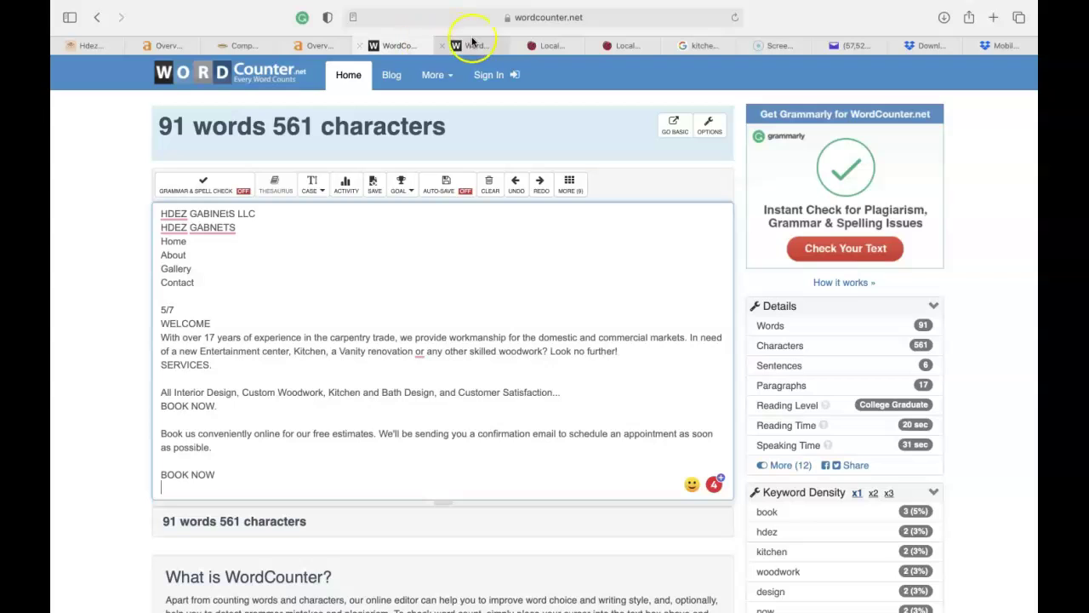
click(238, 45)
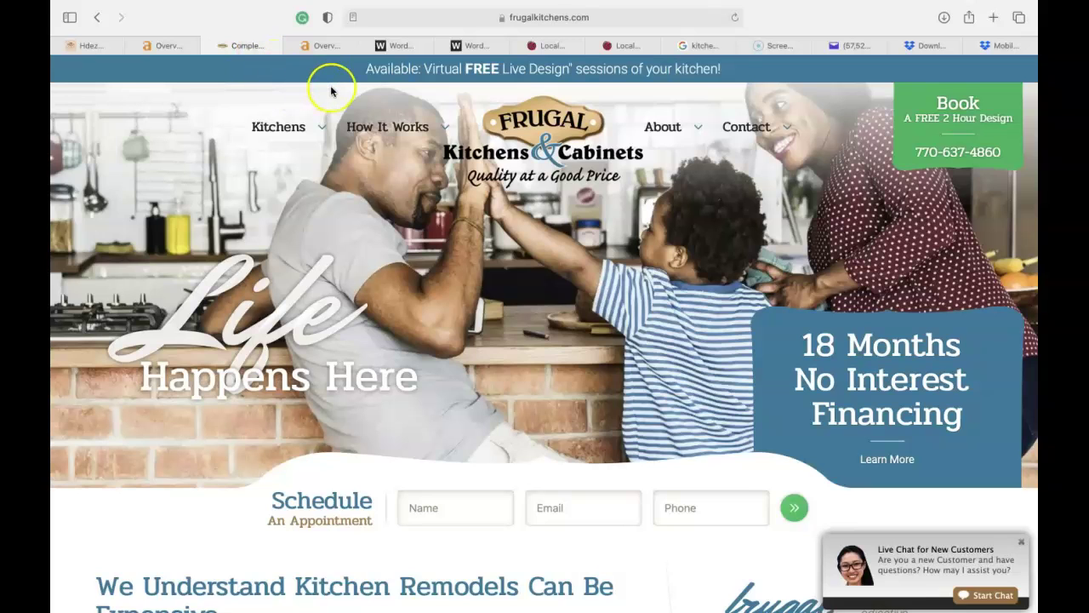
click(481, 45)
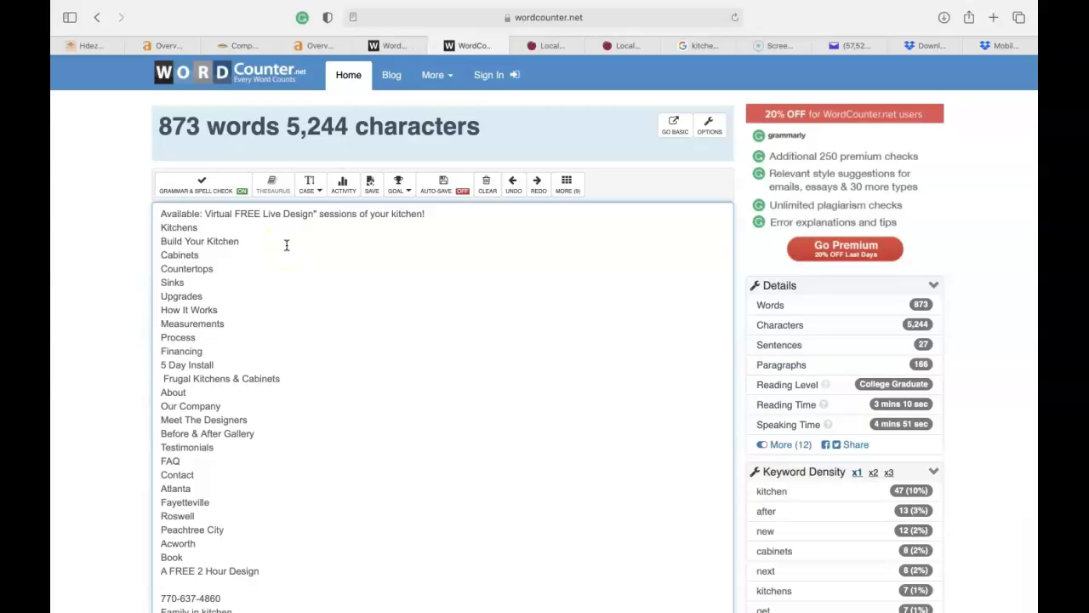
click(395, 45)
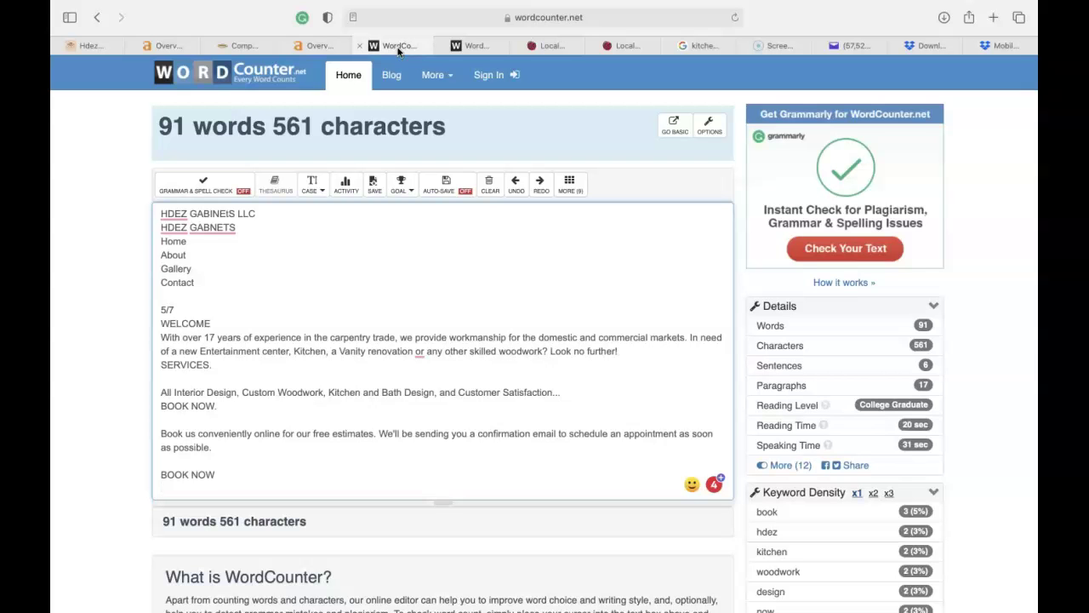
- Review the text content on the Hdez Gabinets home page and its About page
click(89, 46)
scroll(296, 266, down, 5)
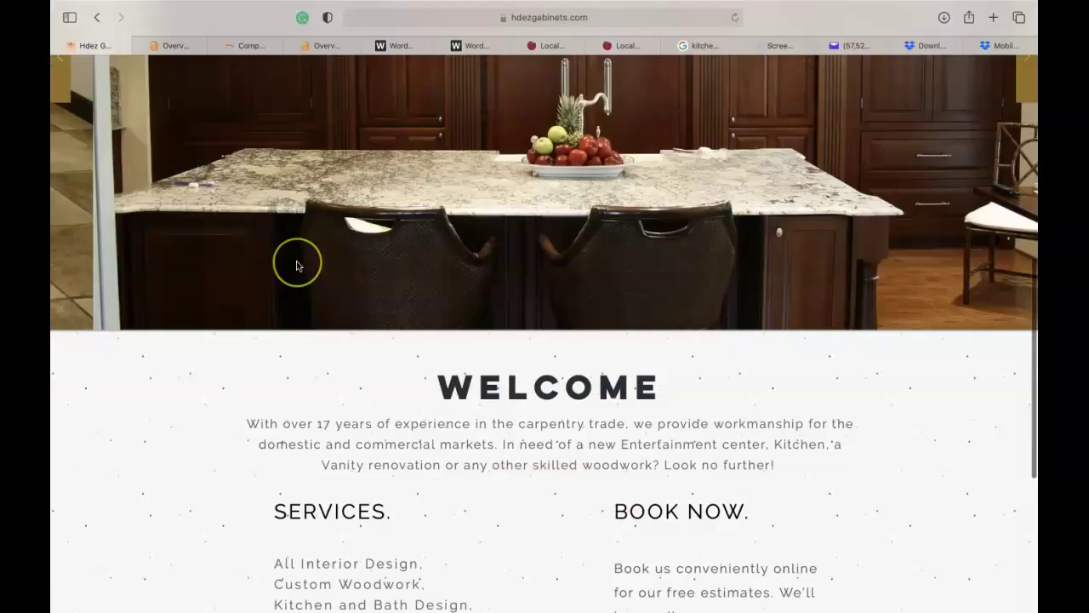
scroll(296, 266, down, 5)
scroll(289, 256, up, 15)
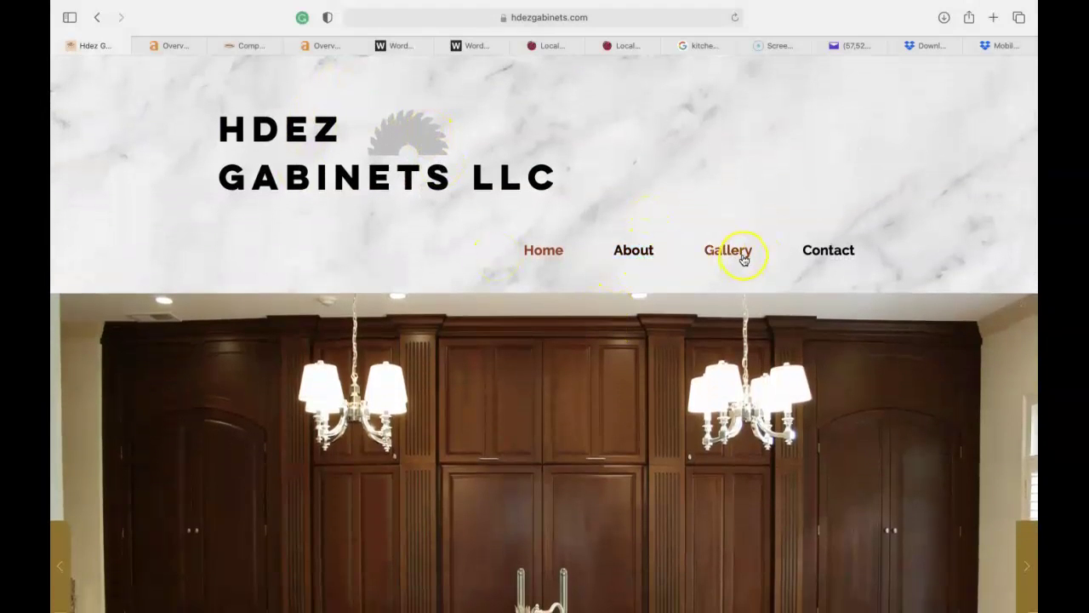
scroll(547, 505, down, 10)
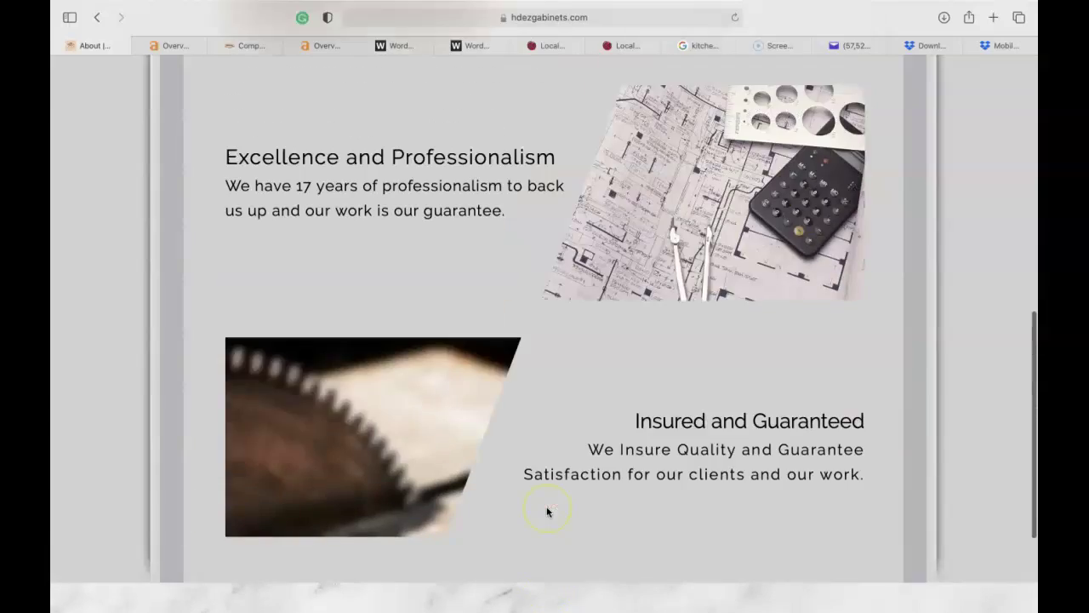
scroll(548, 510, up, 5)
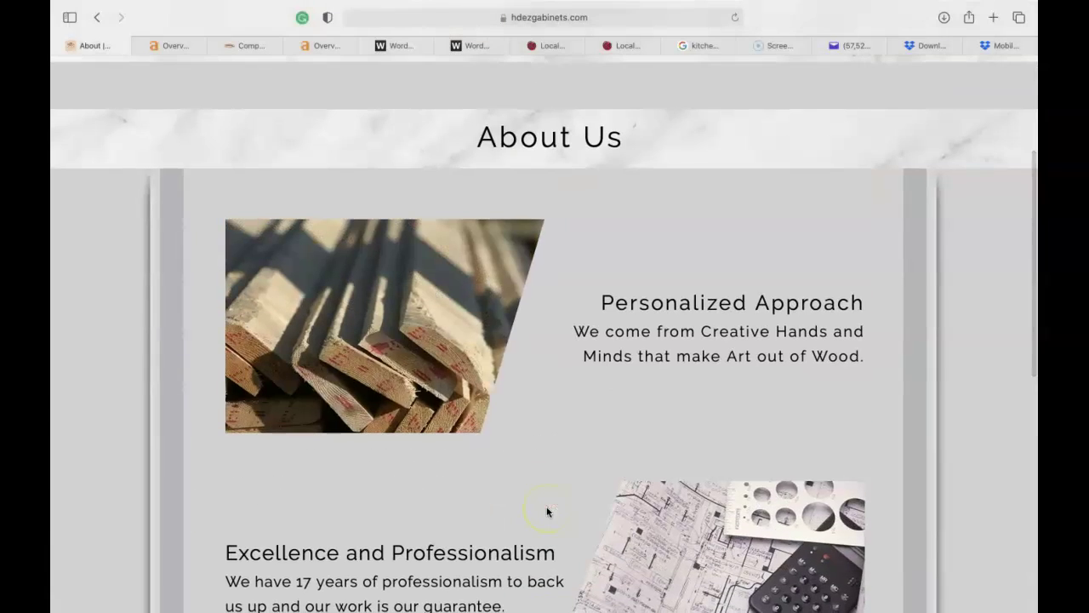
- Try exporting the lumber image on the About Us page under the name "kitchen cabinets atlanta"
right_click(426, 367)
click(473, 425)
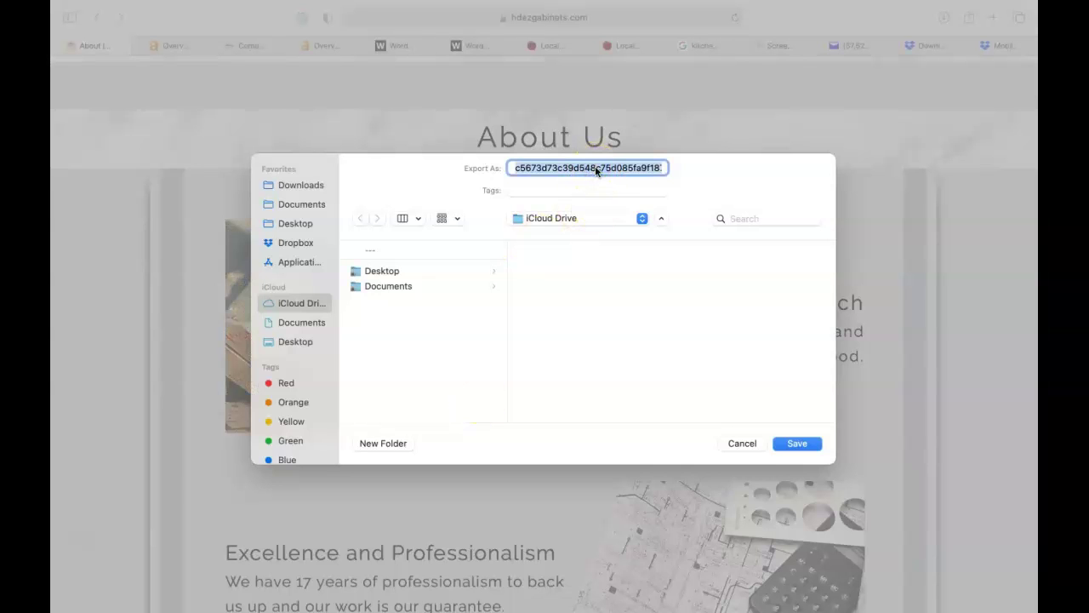
text(kitchen )
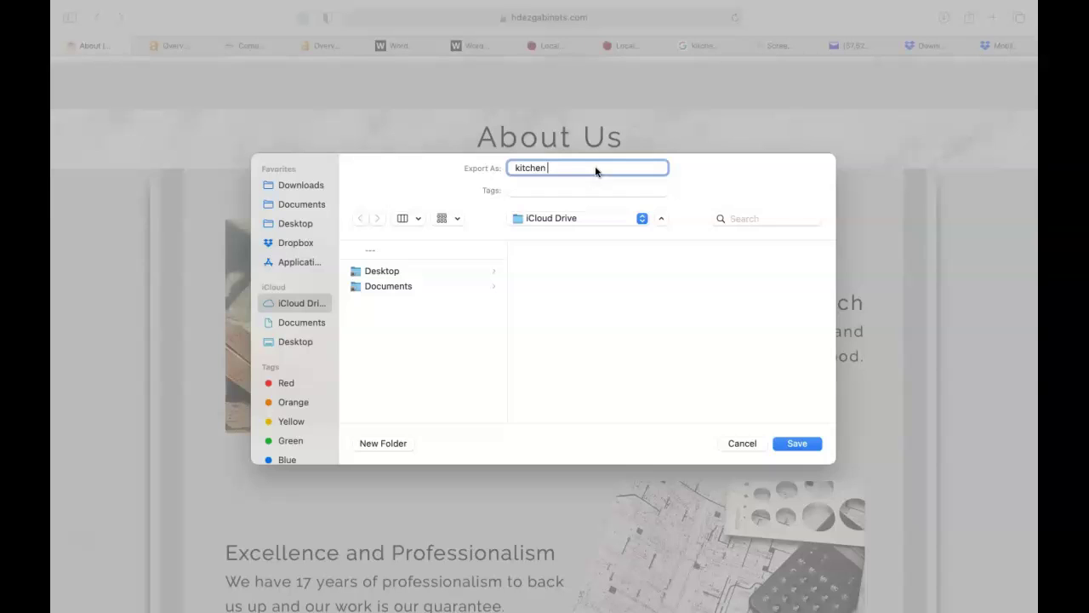
text(cabinets atlanta)
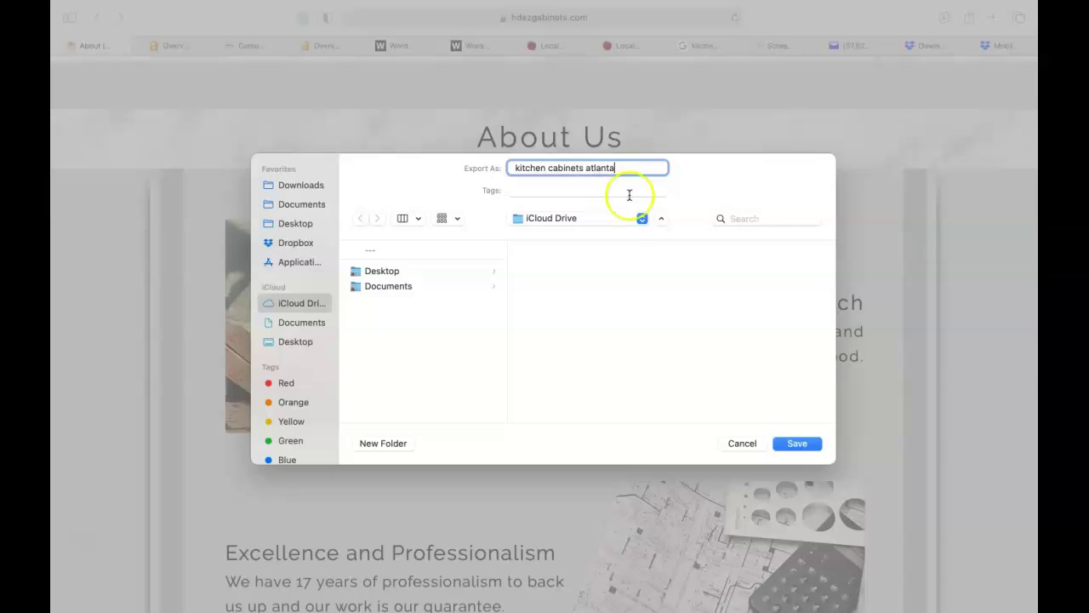
click(741, 443)
scroll(445, 330, up, 5)
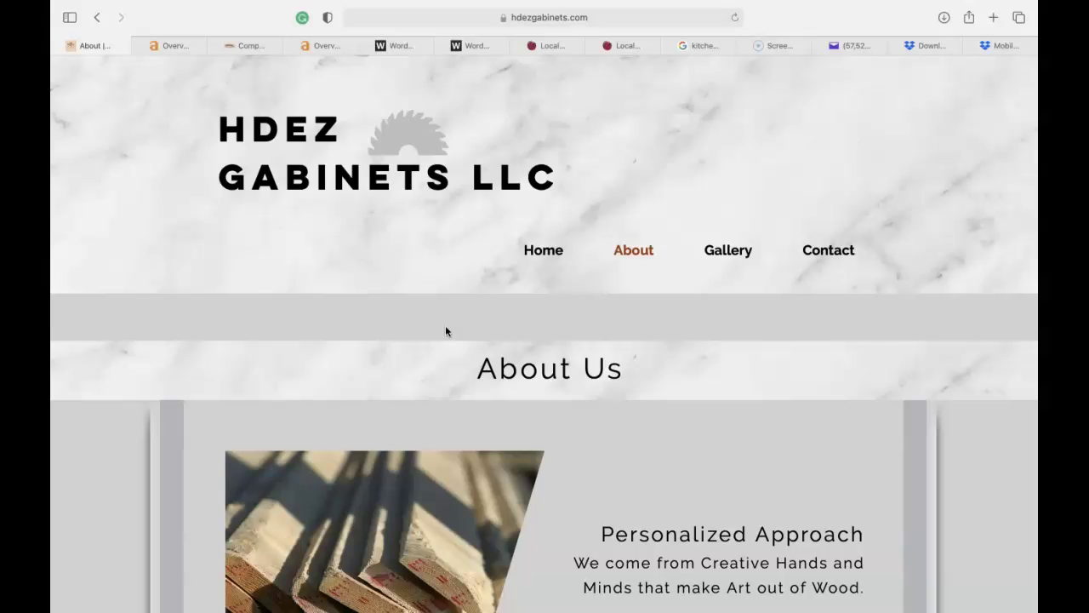
- Examine the Google map listings and search results for "kitchen remodel atlanta"
click(708, 48)
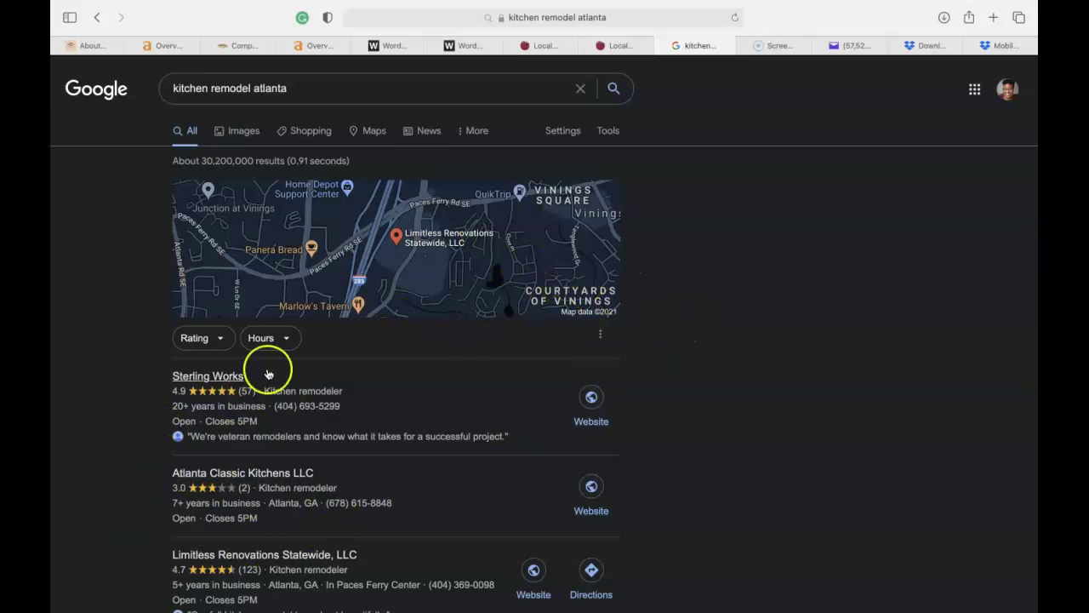
scroll(413, 460, down, 2)
scroll(413, 469, up, 2)
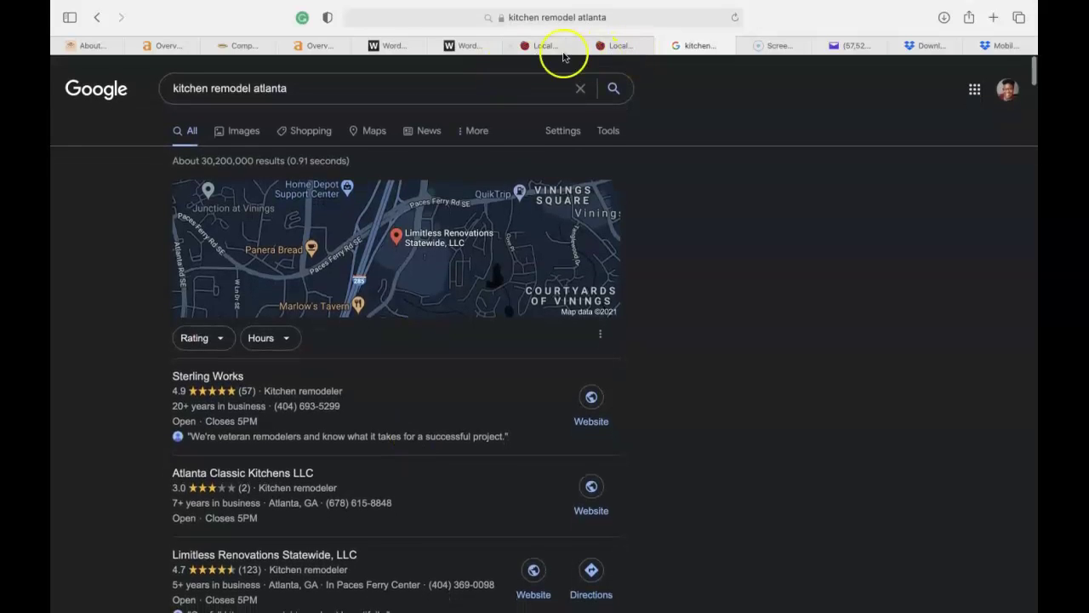
- Compare the Local Citation Finder sources of Hdez Gabinets with those of Frugal Kitchens & Cabinets
click(547, 46)
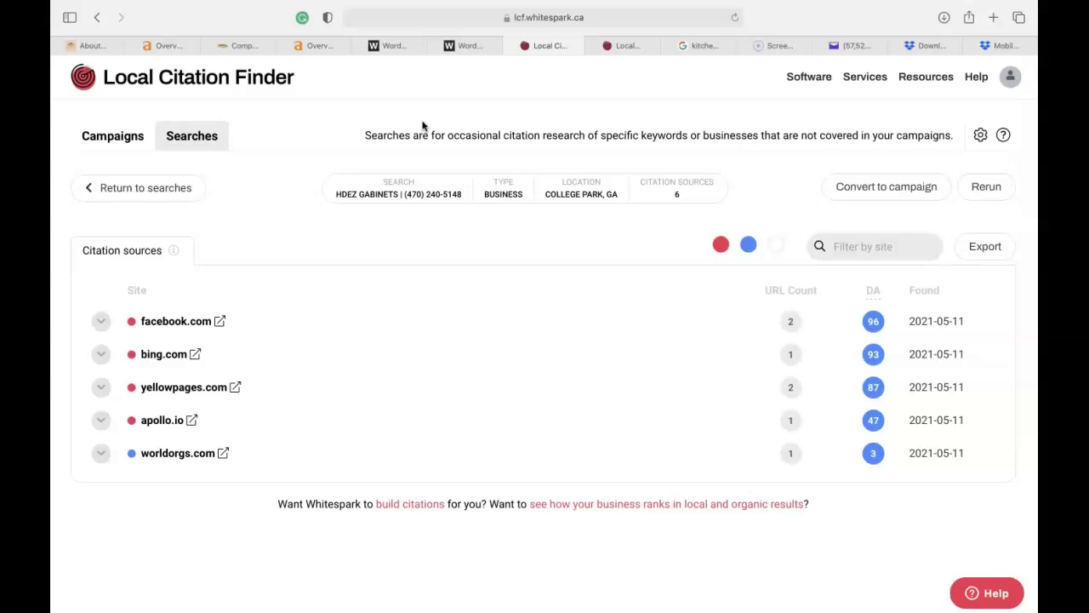
click(622, 45)
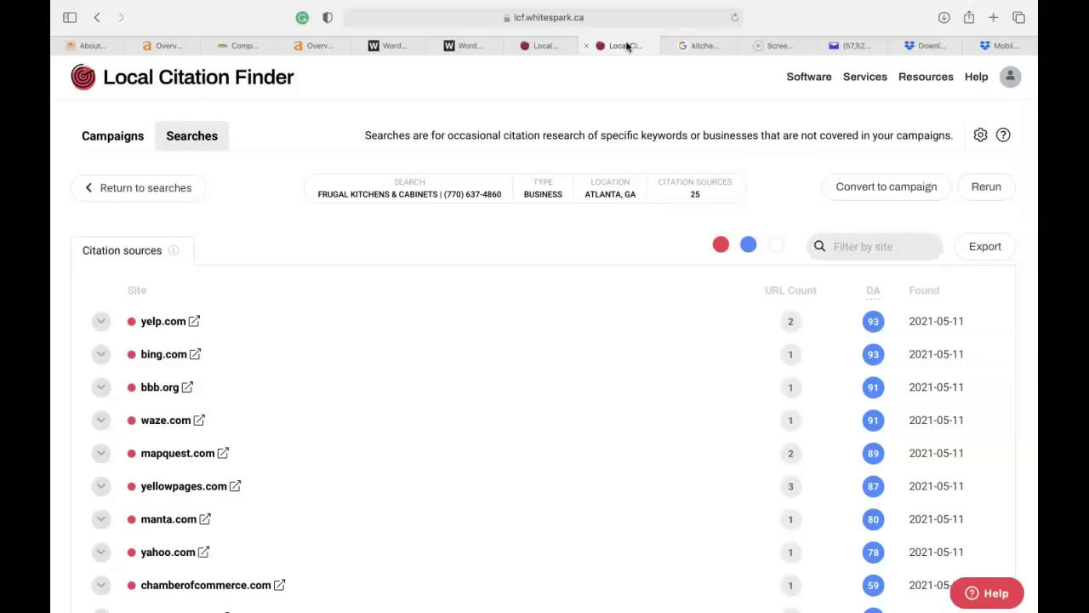
click(541, 46)
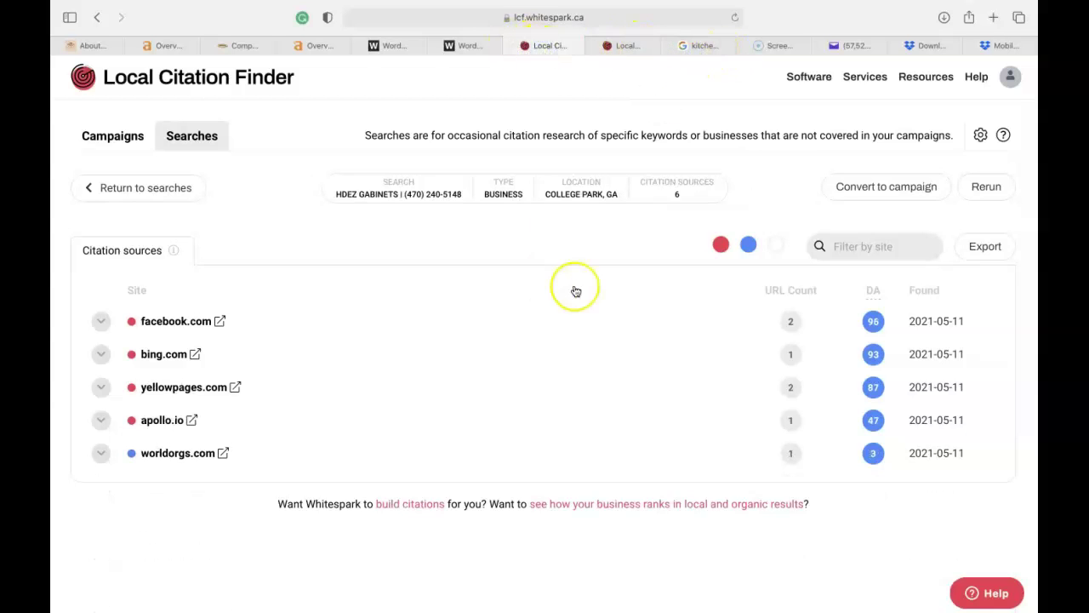
click(627, 61)
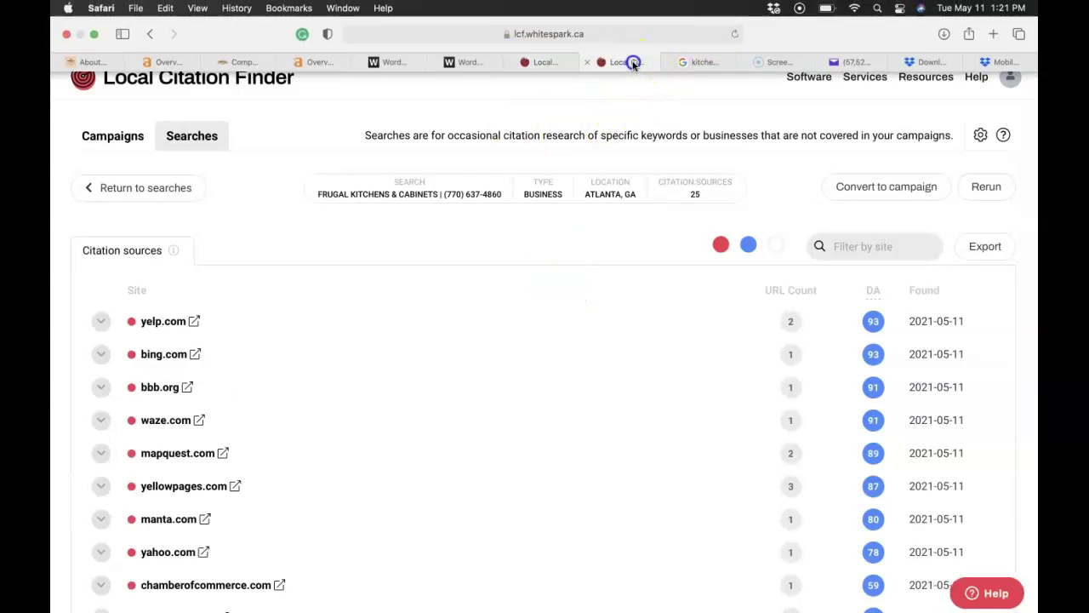
- Inspect the chamberofcommerce.com and dexknows.com citation URLs in the Frugal Kitchens & Cabinets source list
scroll(425, 376, down, 5)
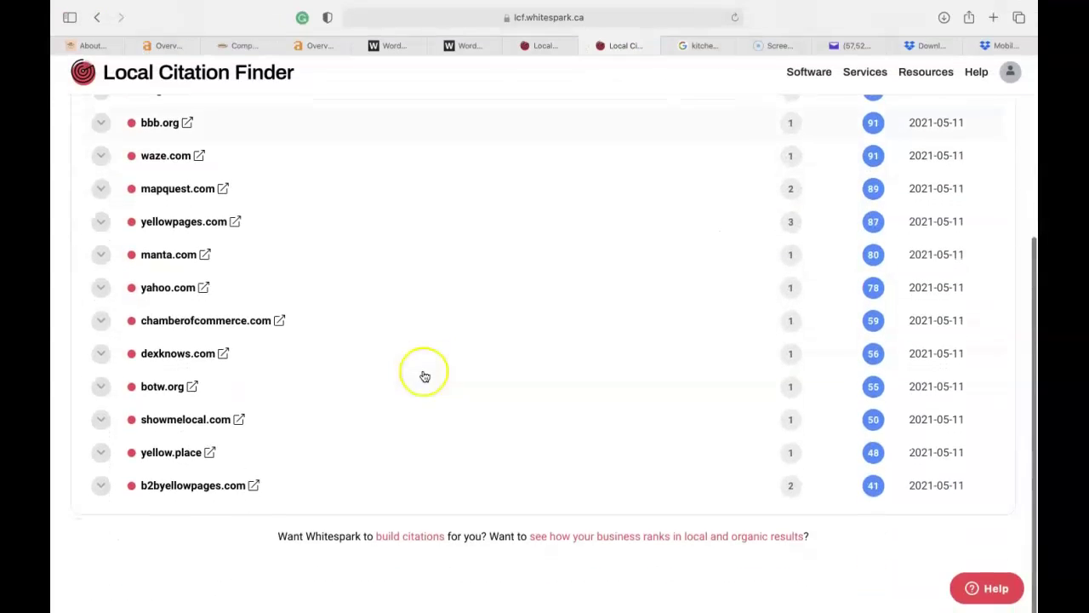
click(100, 357)
click(101, 325)
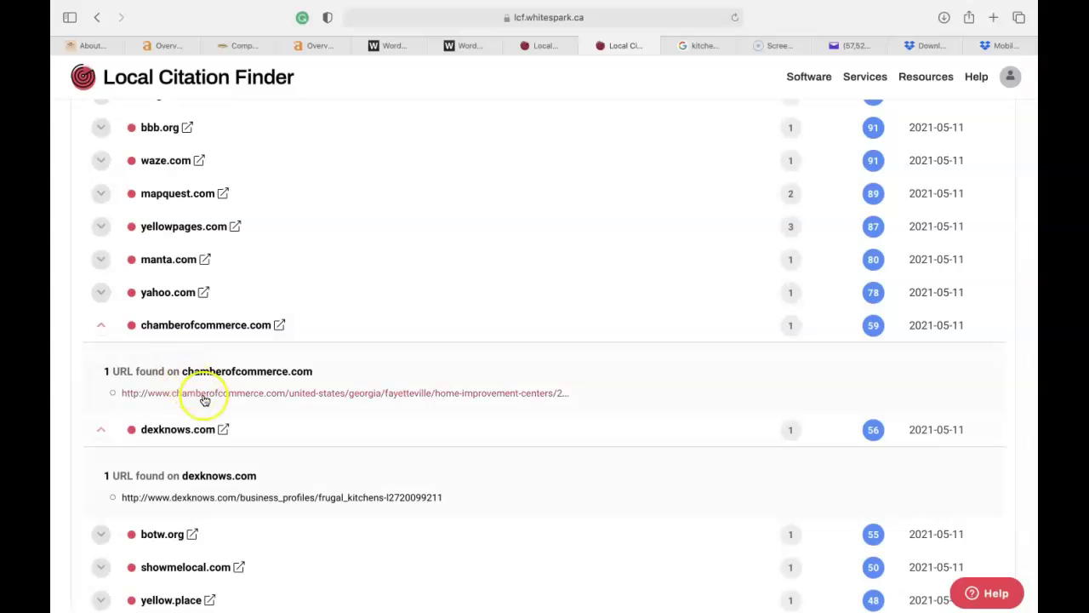
scroll(430, 202, up, 5)
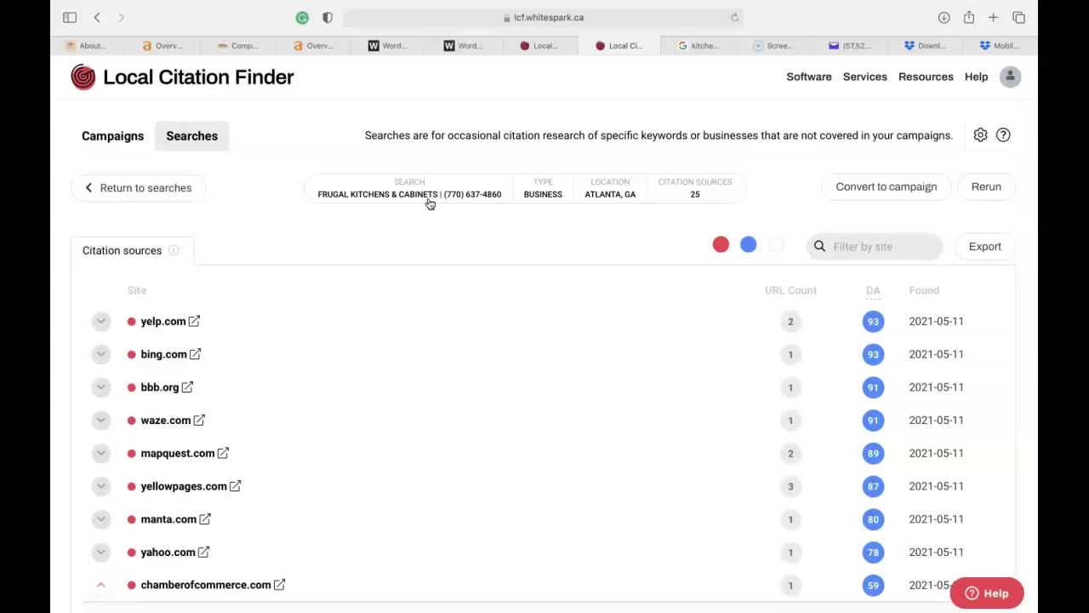
click(173, 46)
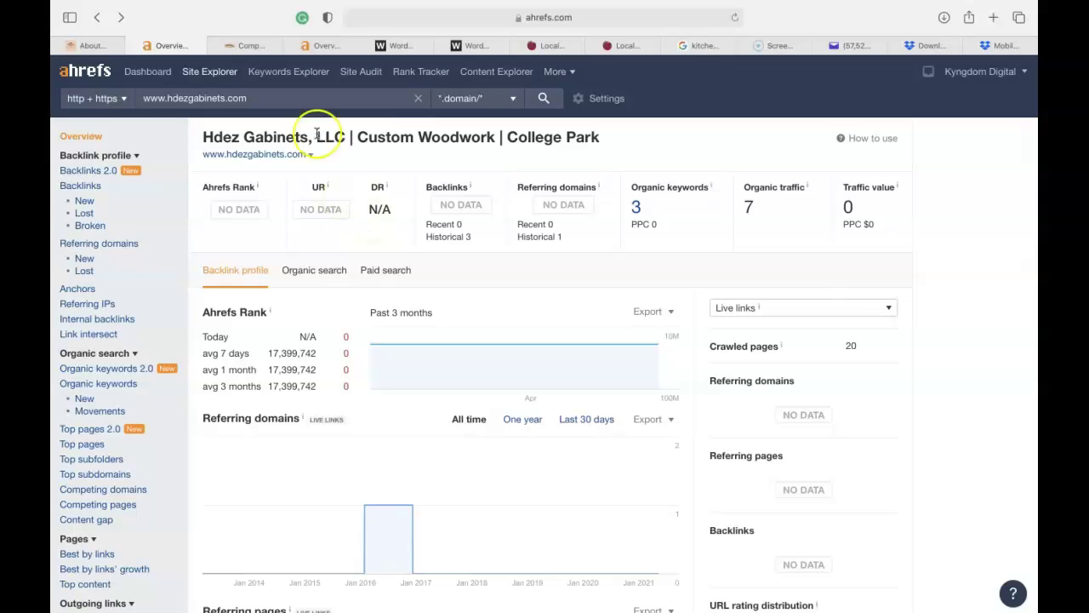
click(313, 48)
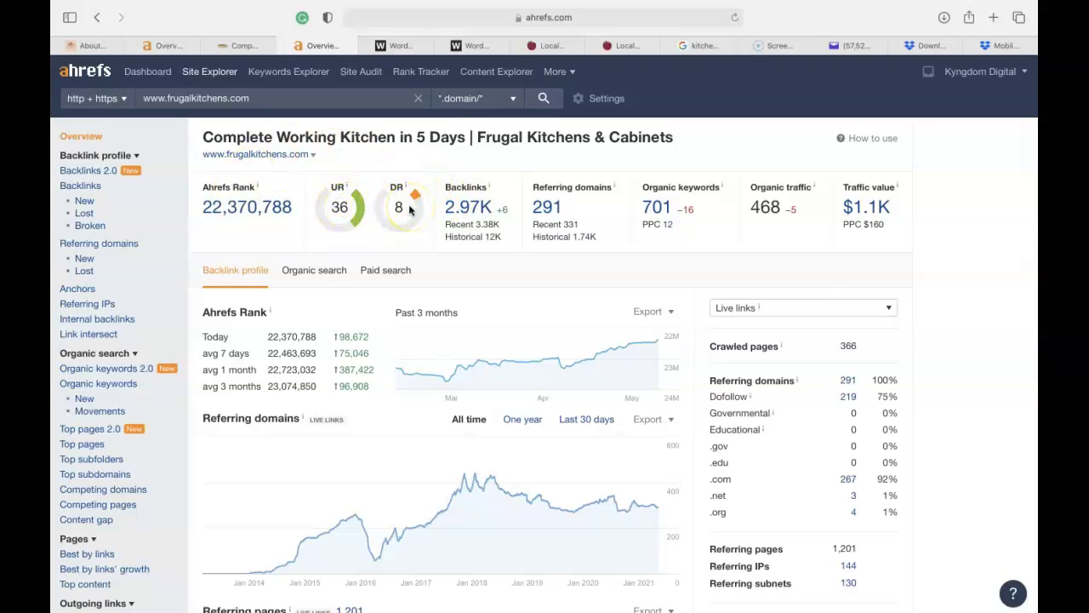
click(657, 207)
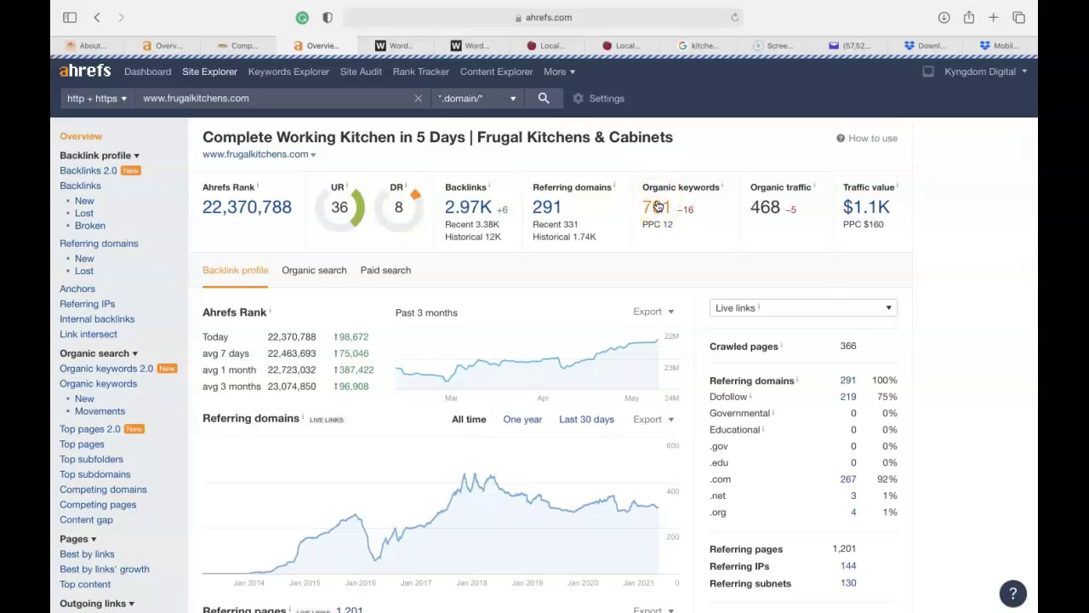
scroll(317, 486, down, 1)
scroll(319, 487, down, 10)
scroll(320, 487, up, 5)
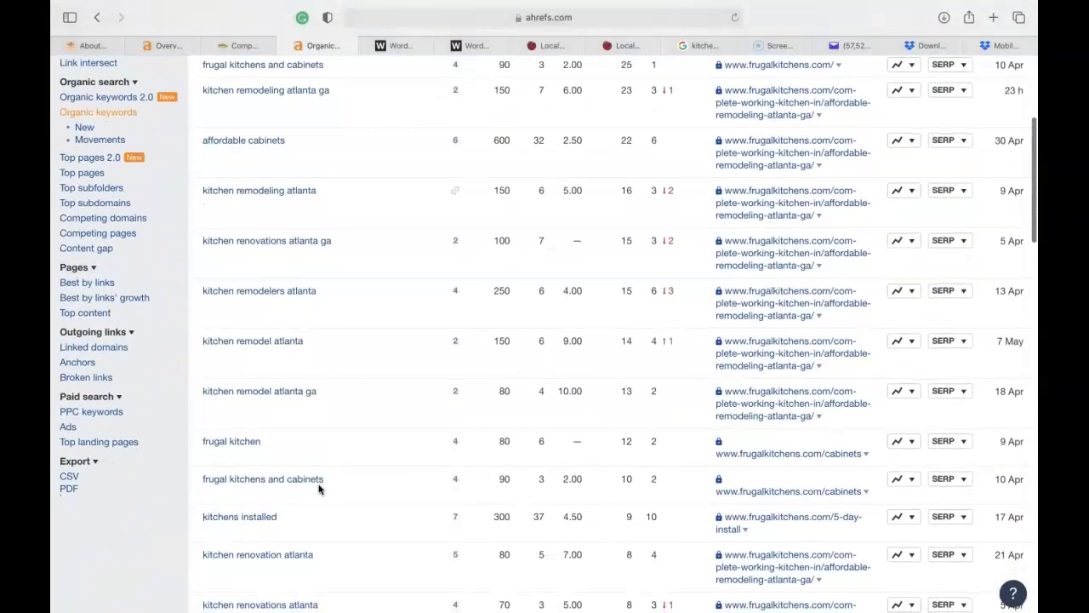
drag(331, 189, 195, 188)
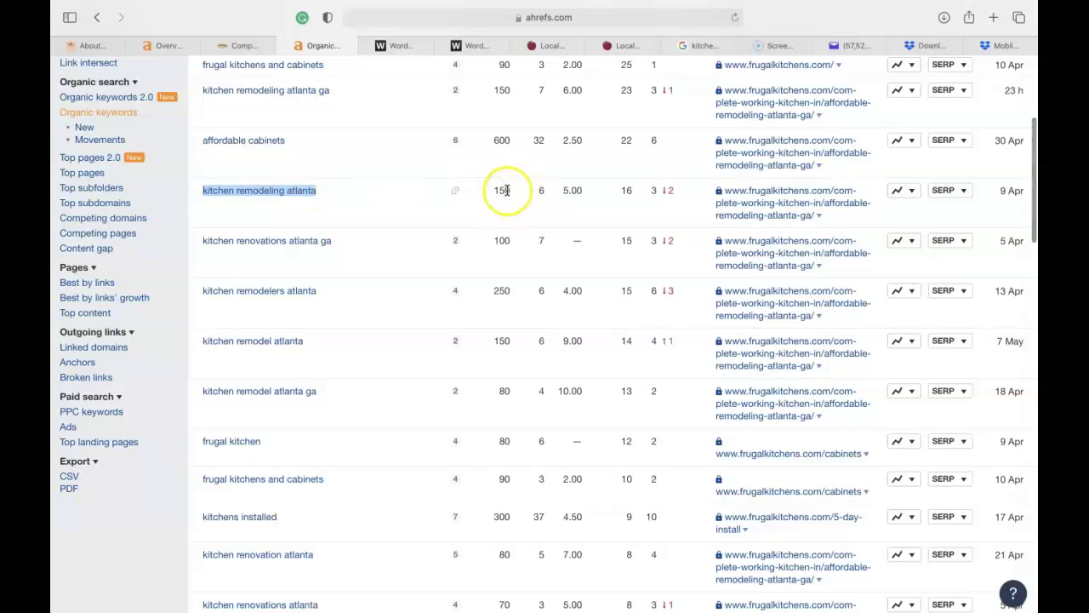
triple_click(286, 194)
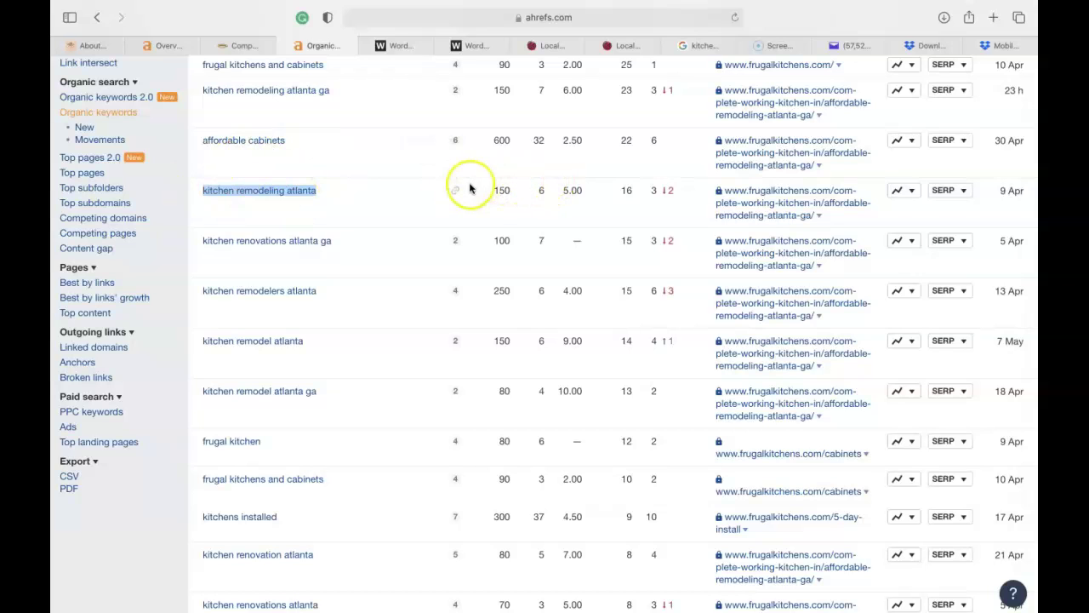
click(91, 46)
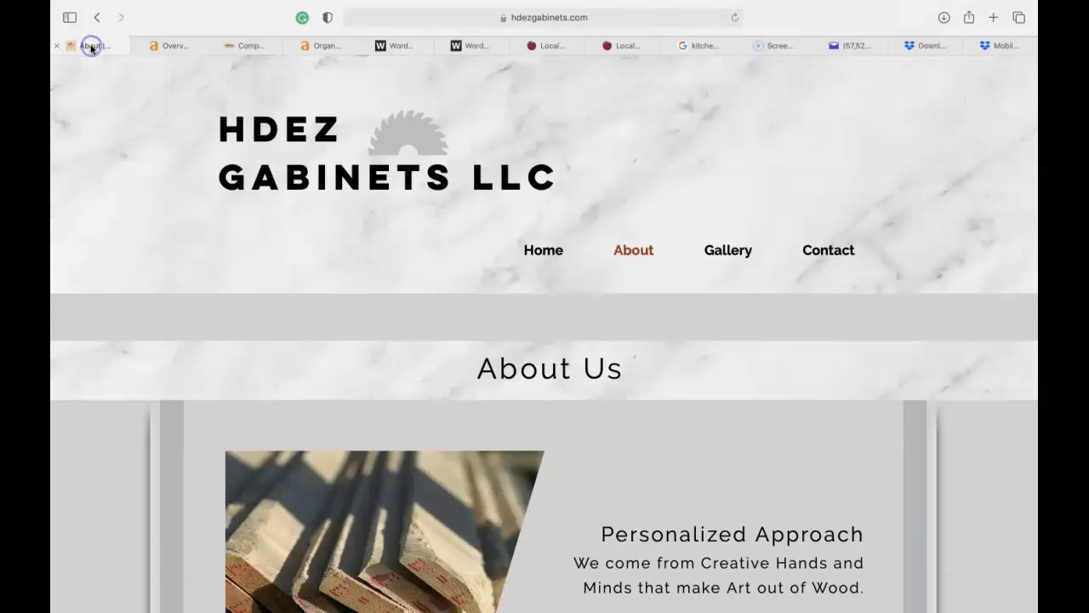